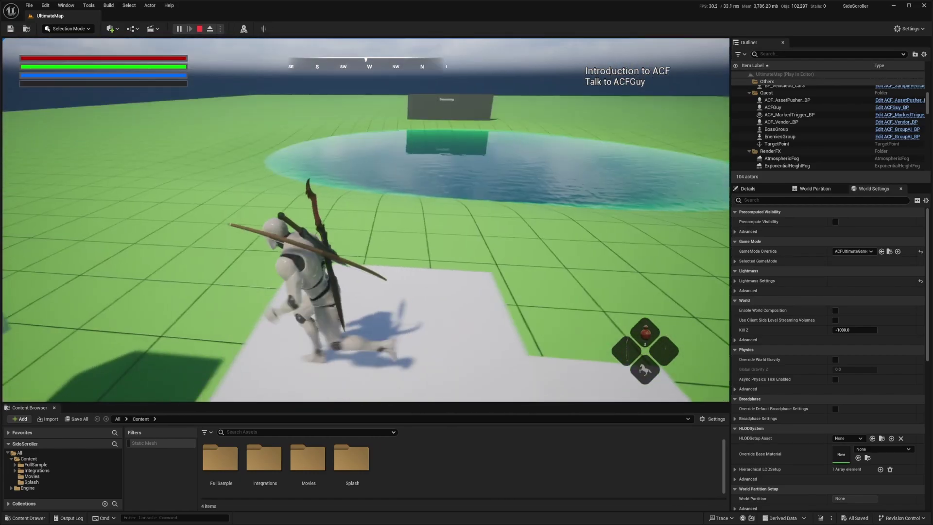
Step: Run and jump the character through the UltimateMap demo level to look over the sample content, ending the play session
key(w)
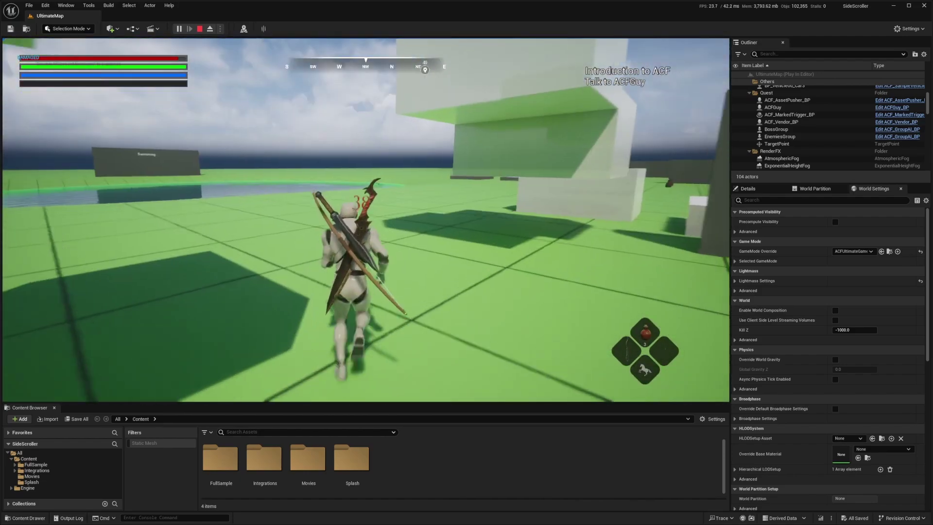
key(space)
key(w)
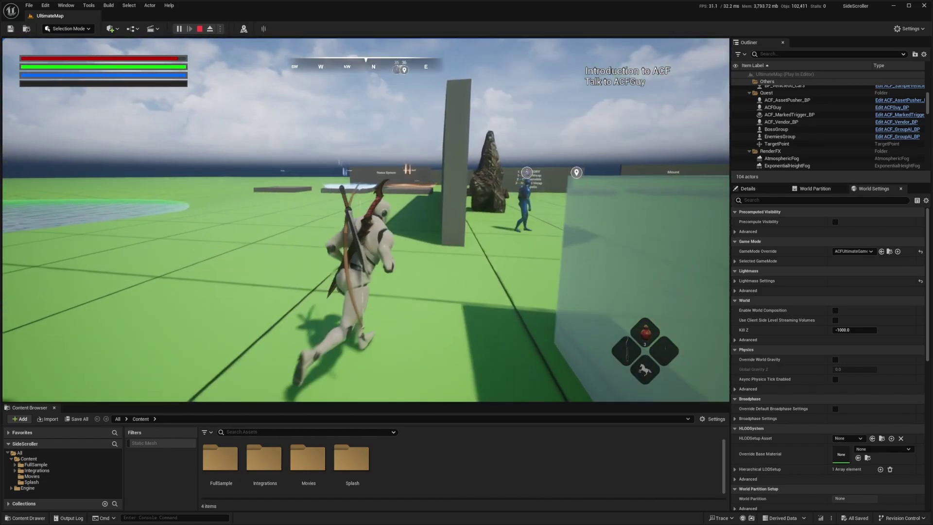
key(w)
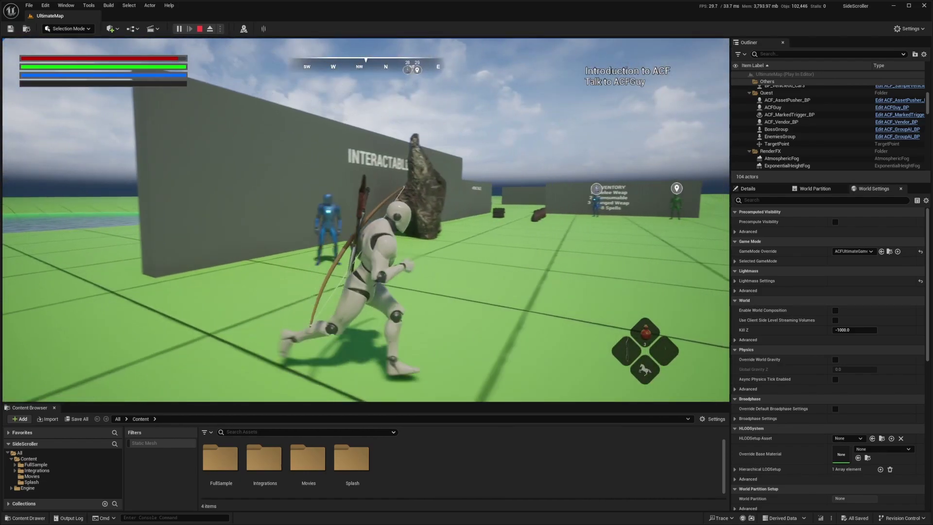
key(w)
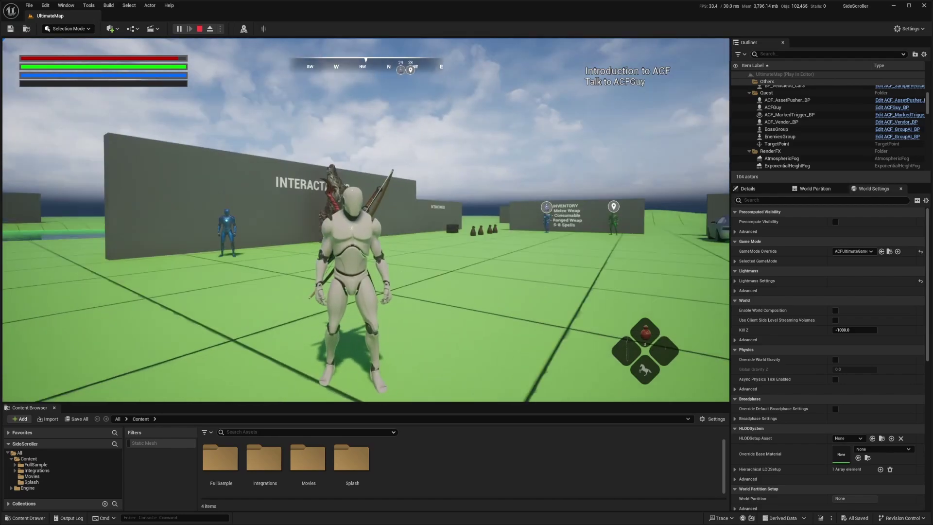
key(w)
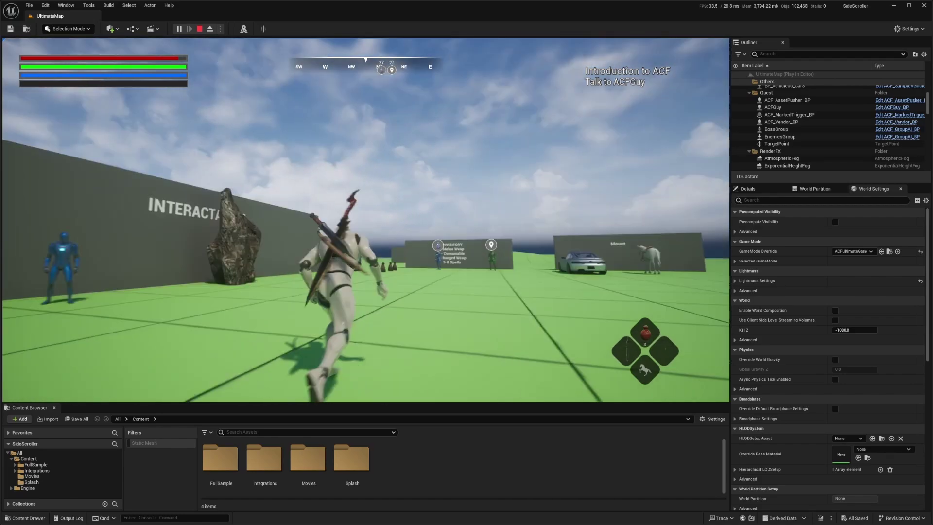
key(s)
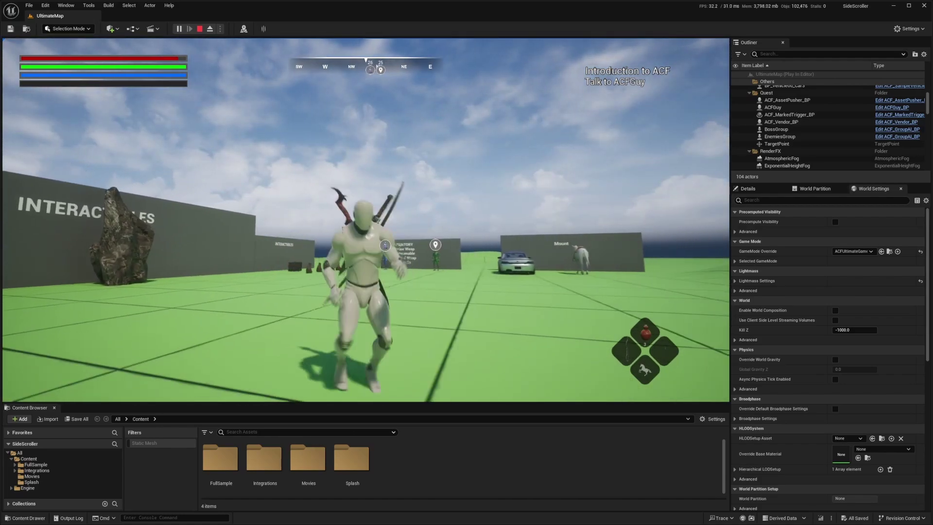
key(Escape)
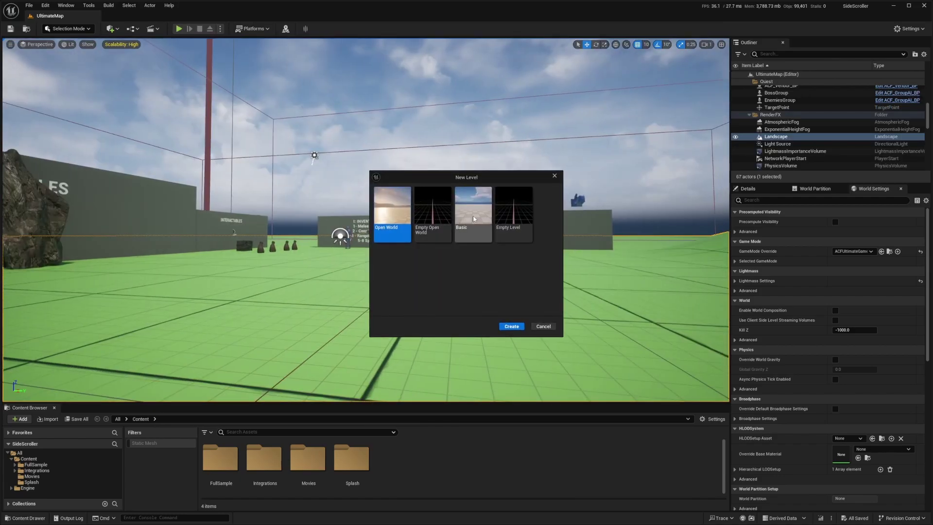
Step: Create a new level from the Basic template and scale its floor
click(512, 326)
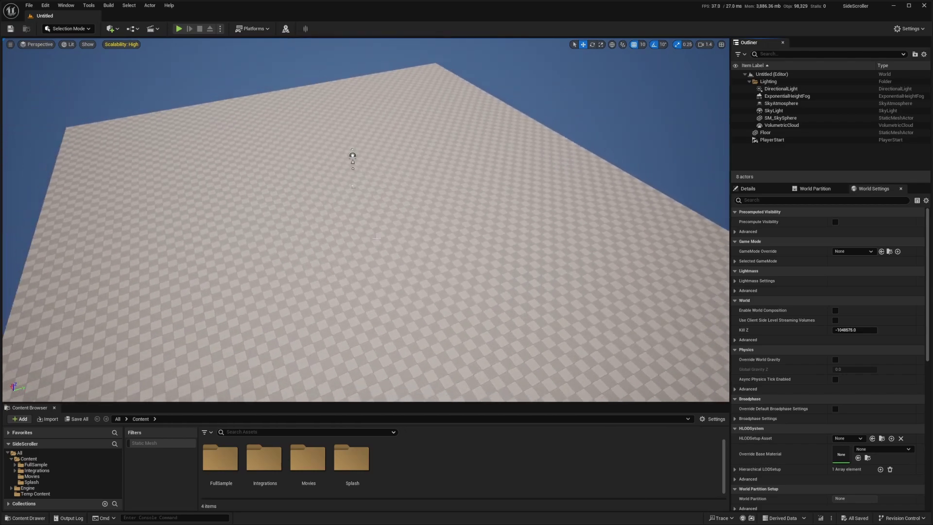
click(376, 238)
right_drag(377, 238, 450, 270)
key(e)
key(r)
drag(244, 147, 259, 154)
right_drag(259, 154, 228, 133)
right_drag(328, 170, 275, 136)
Step: Duplicate the floor and rotate the copy upright to form a back wall behind the play area
key(e)
drag(369, 220, 369, 237)
right_drag(369, 237, 462, 313)
key(a)
key(ctrl+d)
key(e)
drag(425, 135, 350, 43)
right_drag(355, 87, 312, 87)
Step: Move the PlayerStart sideways along the wall to reposition the character's spawn point
click(410, 192)
mouse_move(413, 194)
right_down()
mouse_move(389, 204)
mouse_move(418, 207)
right_up()
drag(455, 213, 174, 212)
right_drag(151, 175, 97, 187)
Step: Play-test the level in full screen, moving the character in all directions along the wall, and end the session
key(alt+p)
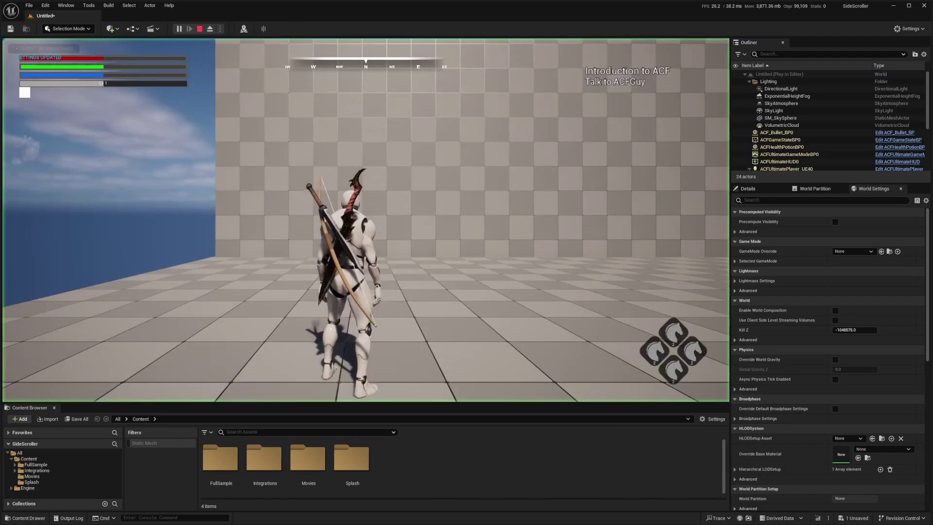
key(F11)
key(d)
key(s)
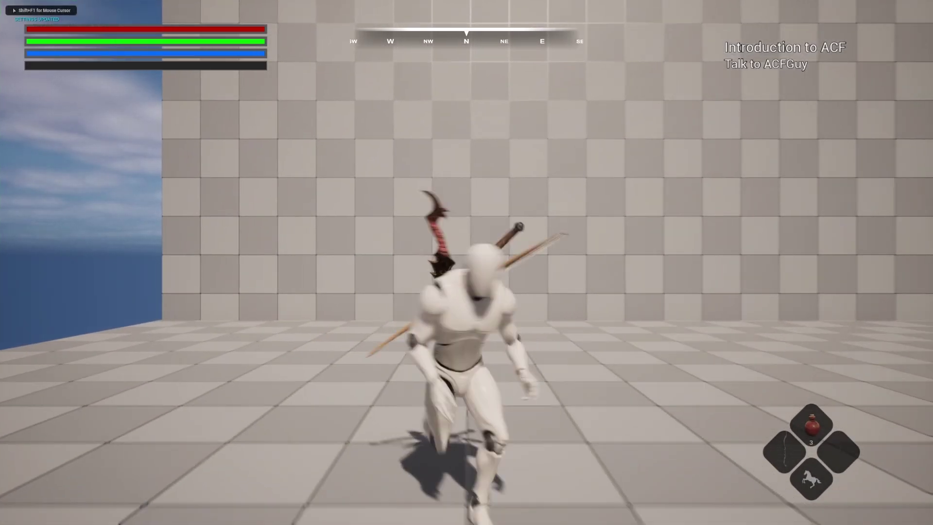
key(w)
key(d)
key(a)
key(s)
key(w)
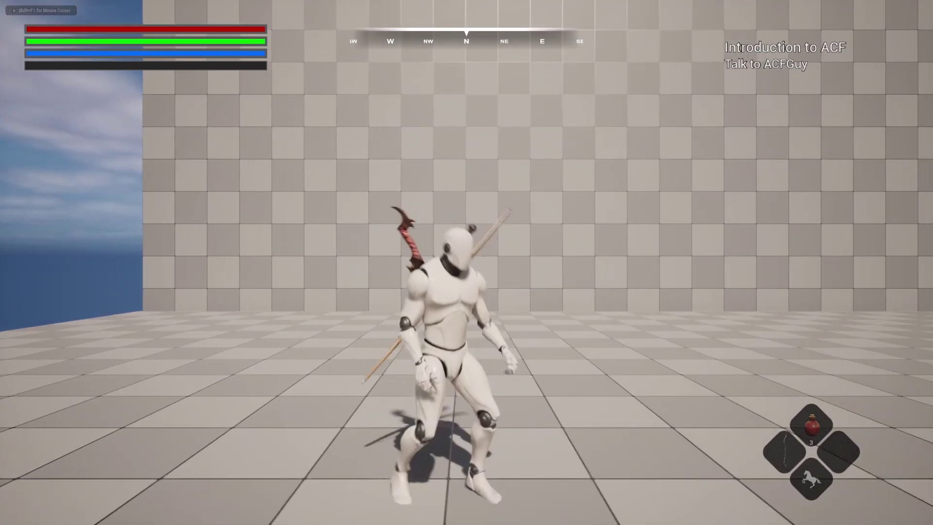
key(Escape)
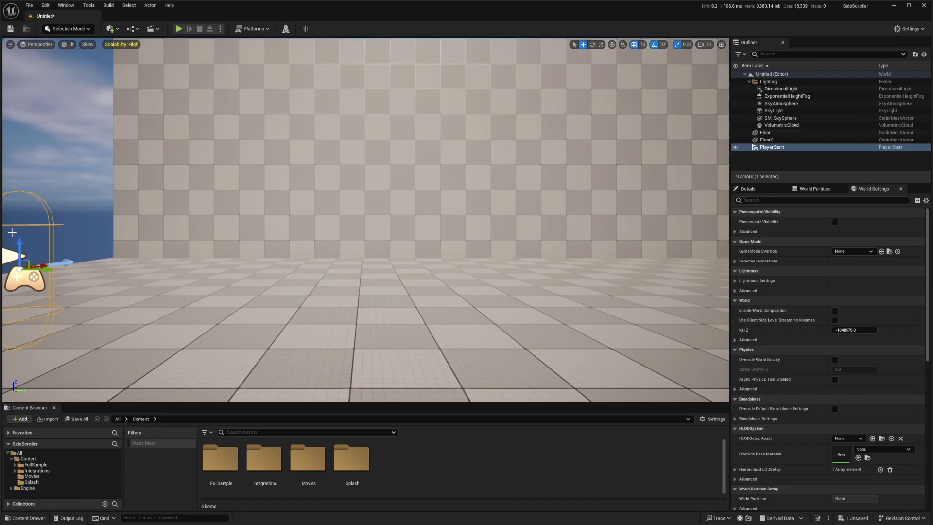
Step: Show the project's Content folder in File Explorer and paste the Plugins folder into the parent ACFUltimate folder
click(31, 482)
click(30, 459)
right_click(32, 459)
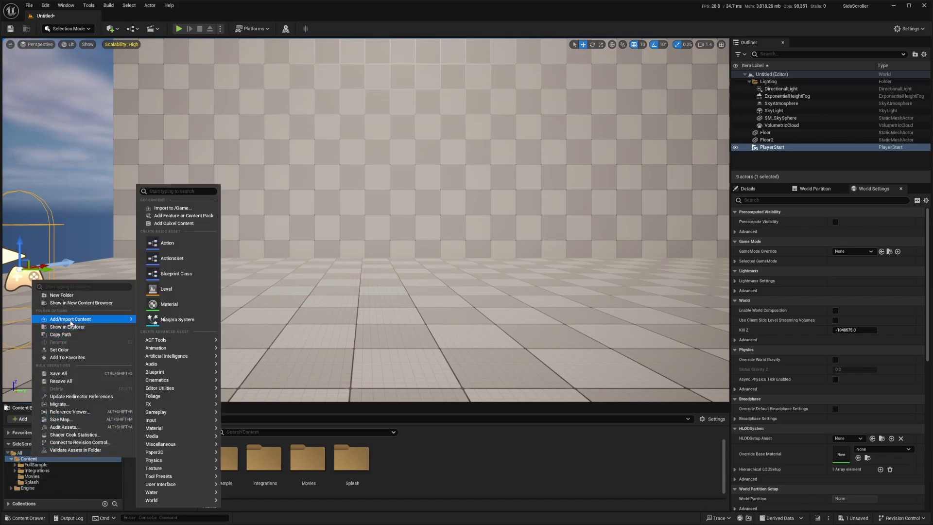
click(70, 326)
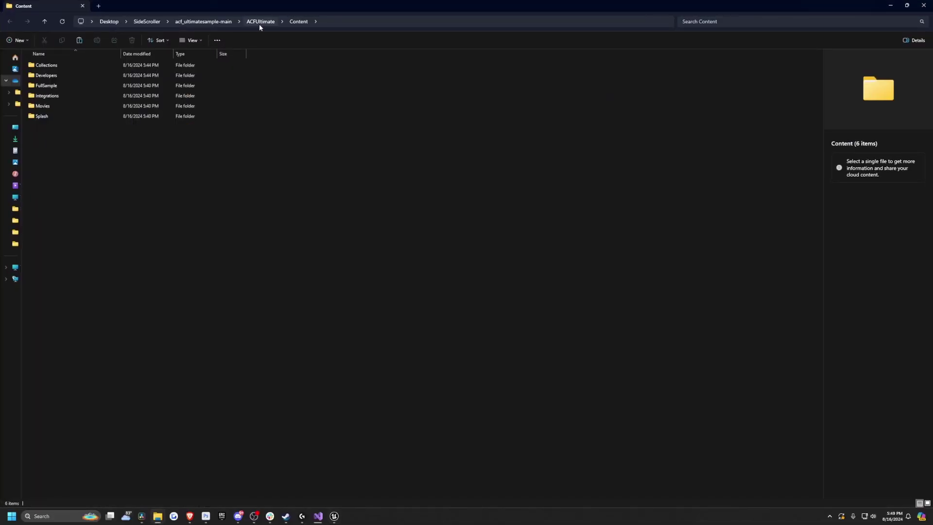
click(259, 24)
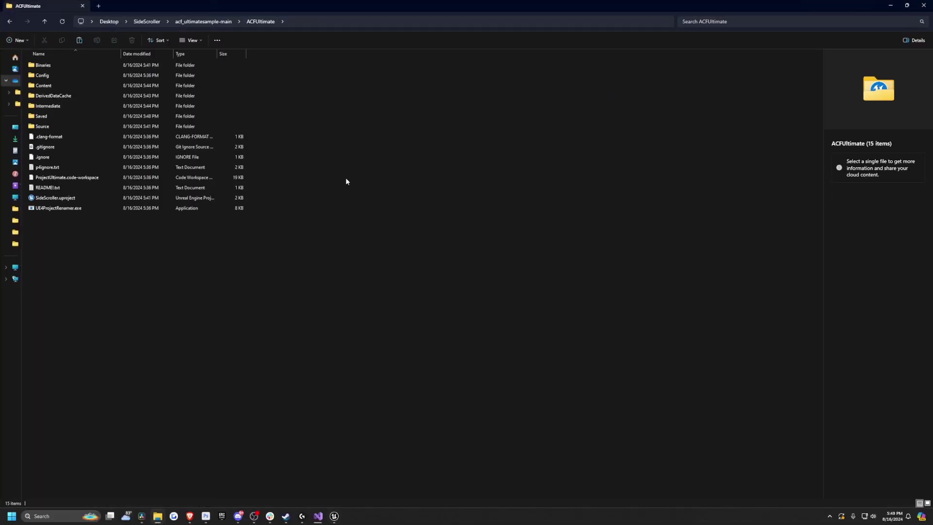
key(ctrl+v)
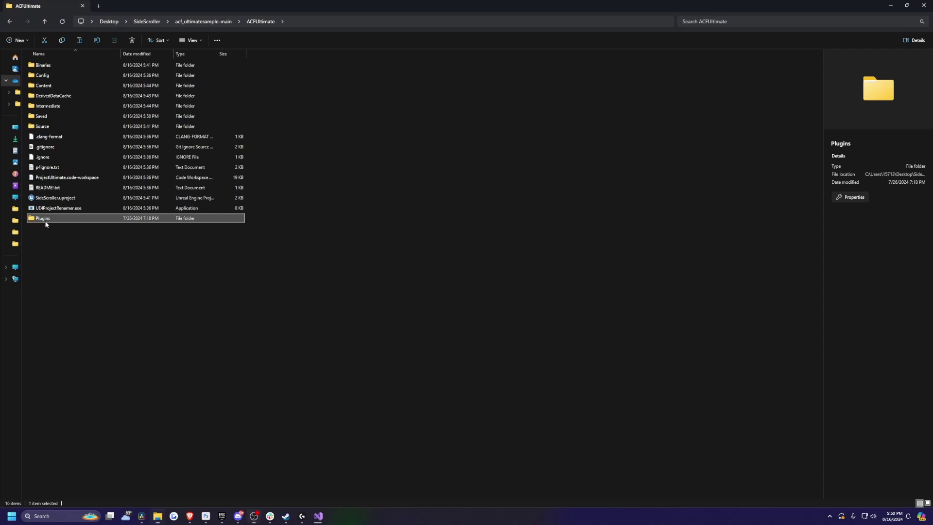
Step: Check the contents of the pasted Plugins folder and reopen the project from SideScroller.uproject
double_click(48, 218)
drag(104, 182, 34, 58)
key(alt+Left)
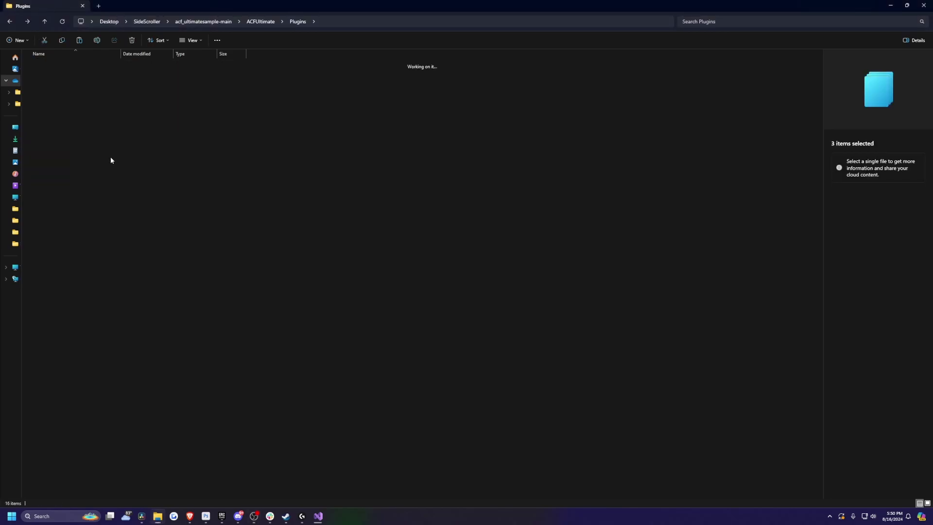
click(68, 210)
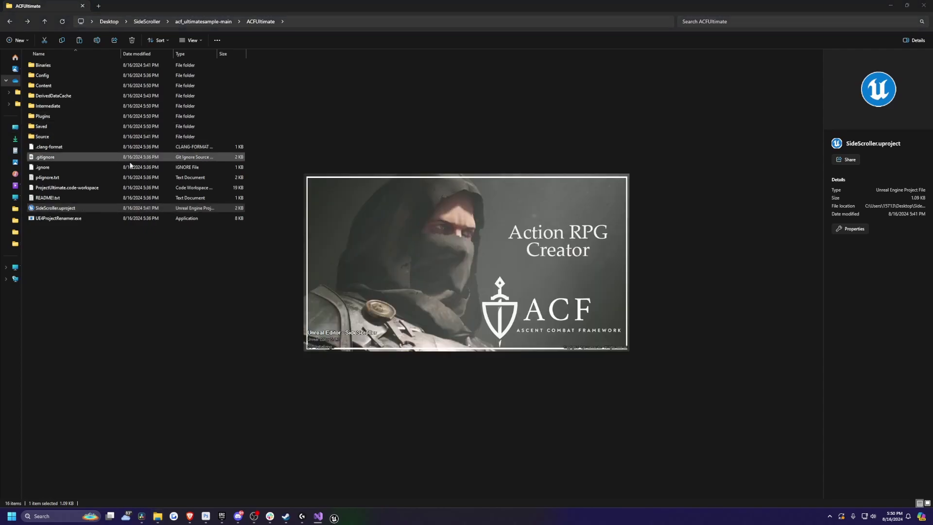
Step: Examine the Plugins folder in File Explorer and the project's Plugins content in Unreal Editor
double_click(44, 116)
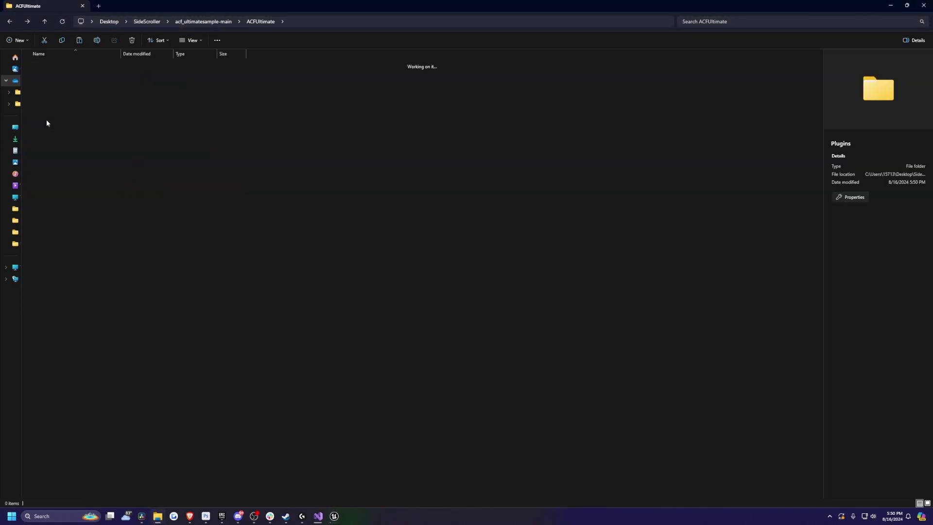
key(alt+Left)
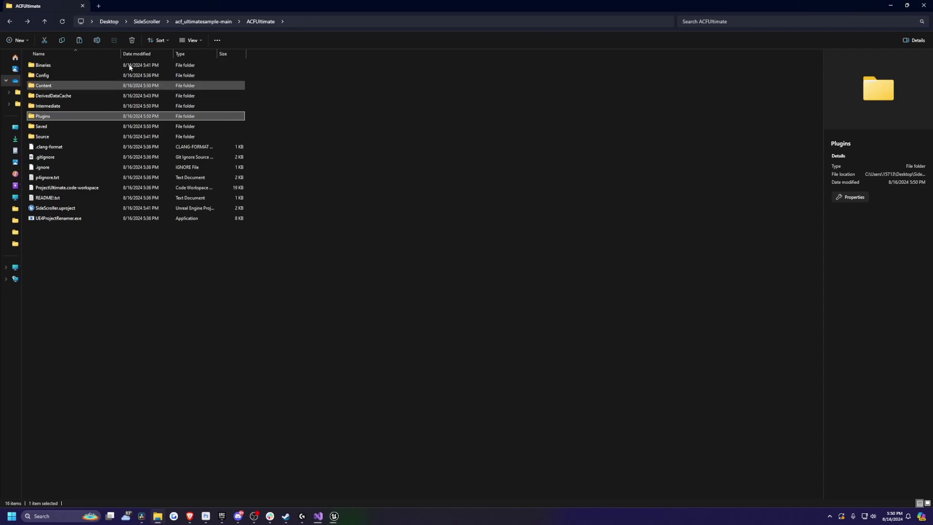
drag(488, 324, 43, 63)
click(390, 216)
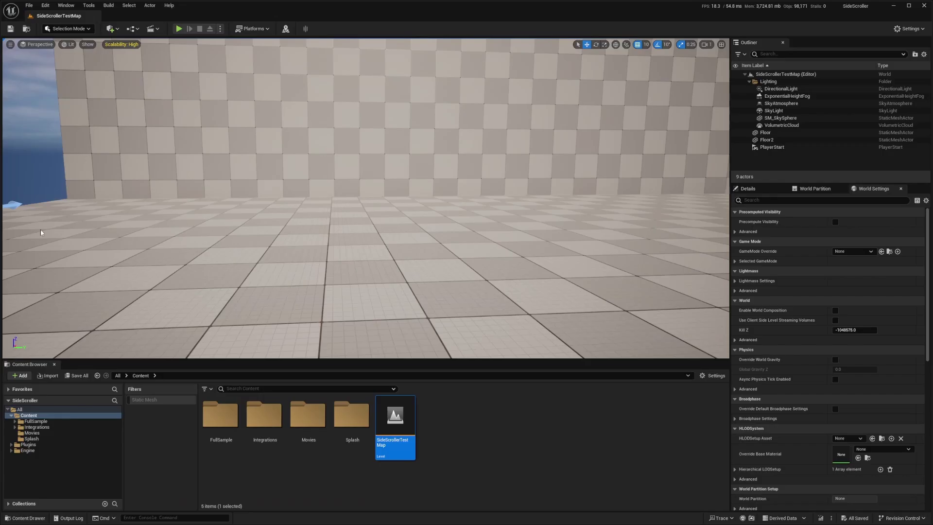
click(29, 444)
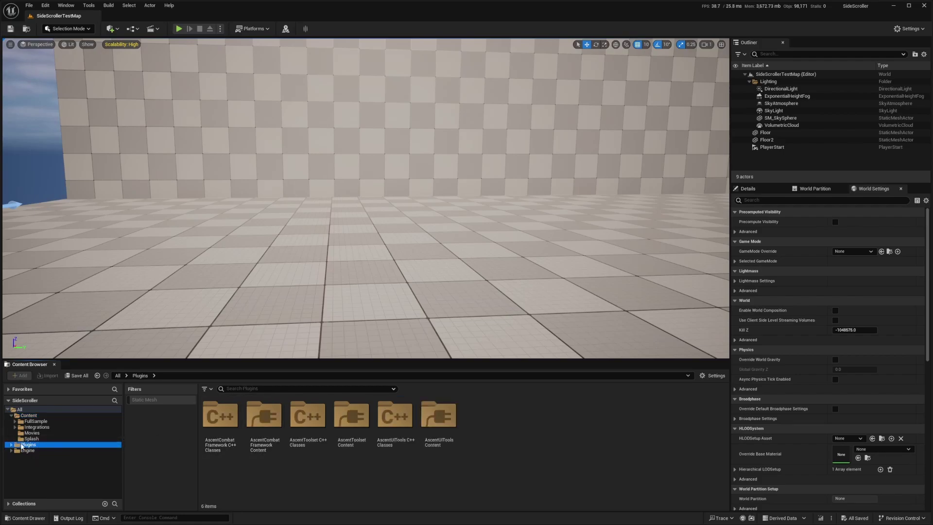
Step: Set the level's GameMode Override to ACFUltimateGameModeBP in the world settings
click(873, 189)
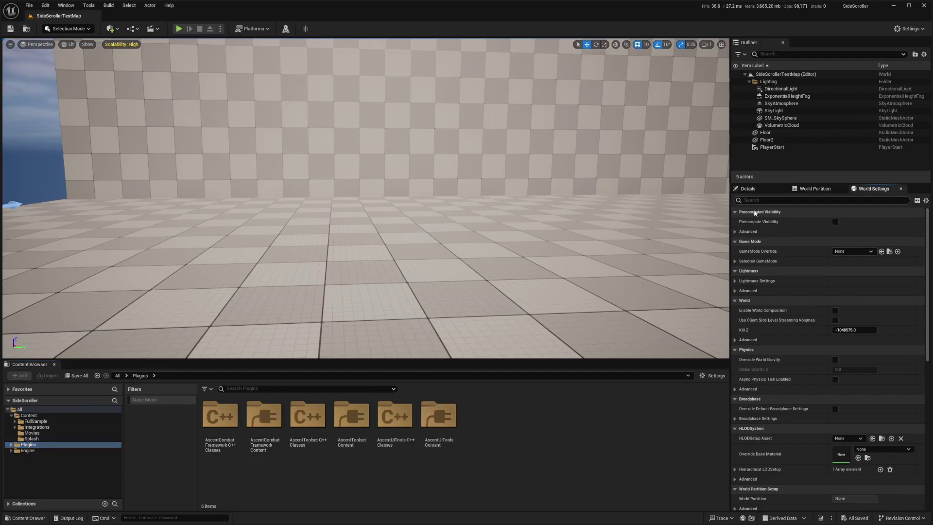
click(735, 262)
click(844, 252)
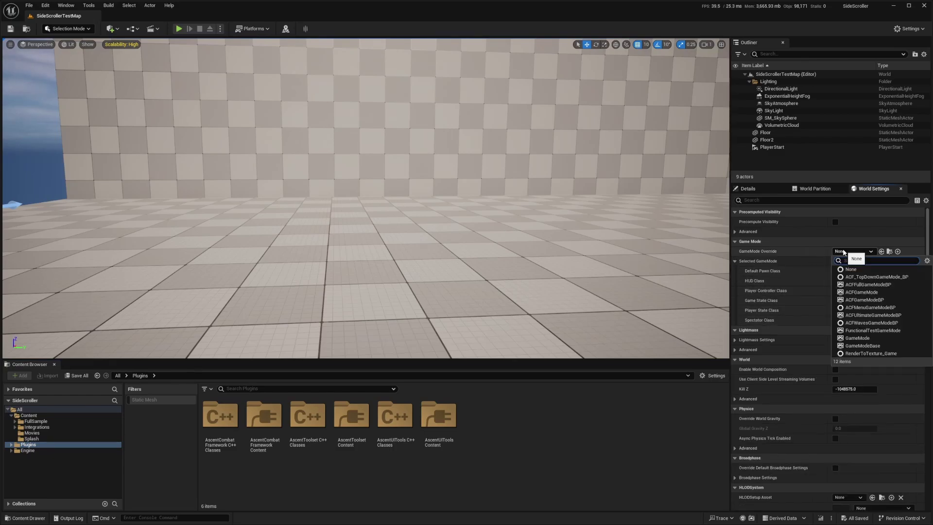
text(acf)
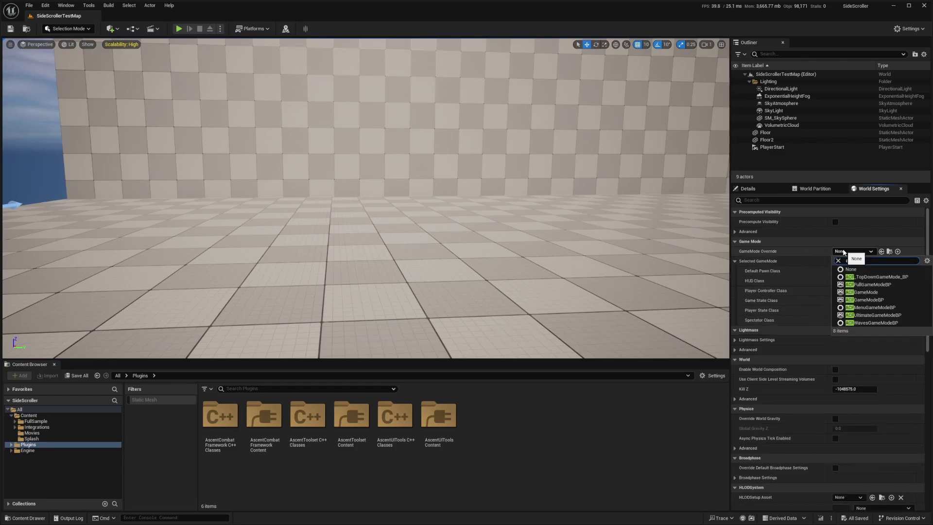
text(ul)
click(873, 277)
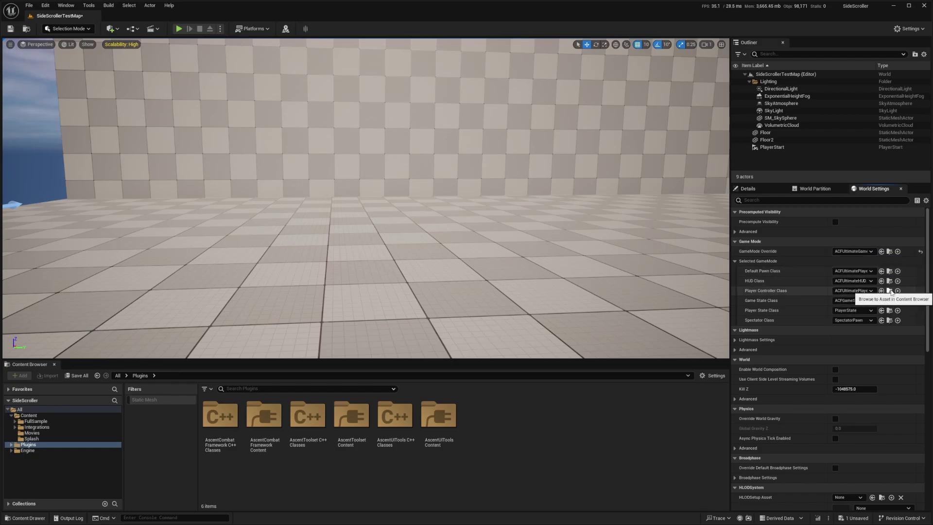
Step: Open the player controller blueprint's ACF_DefaultMapping mapping context and expand its list of mappings
click(891, 291)
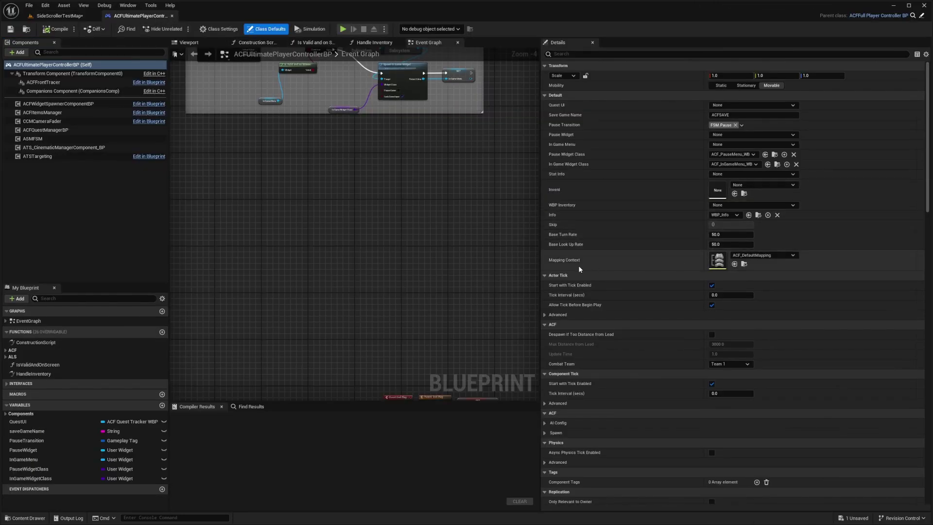
click(744, 265)
double_click(223, 447)
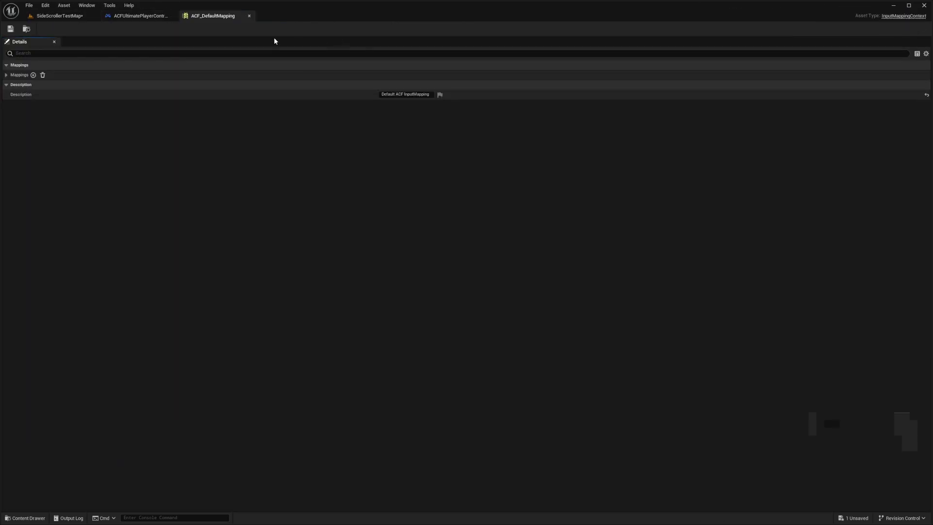
click(6, 75)
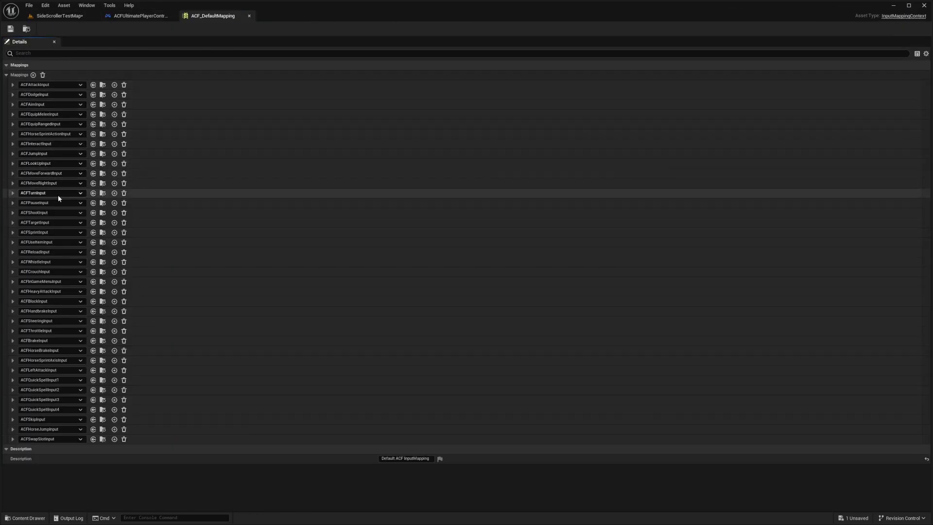
Step: Delete the ACFTurnInput and ACFLookUpInput mappings from ACF_DefaultMapping
click(125, 194)
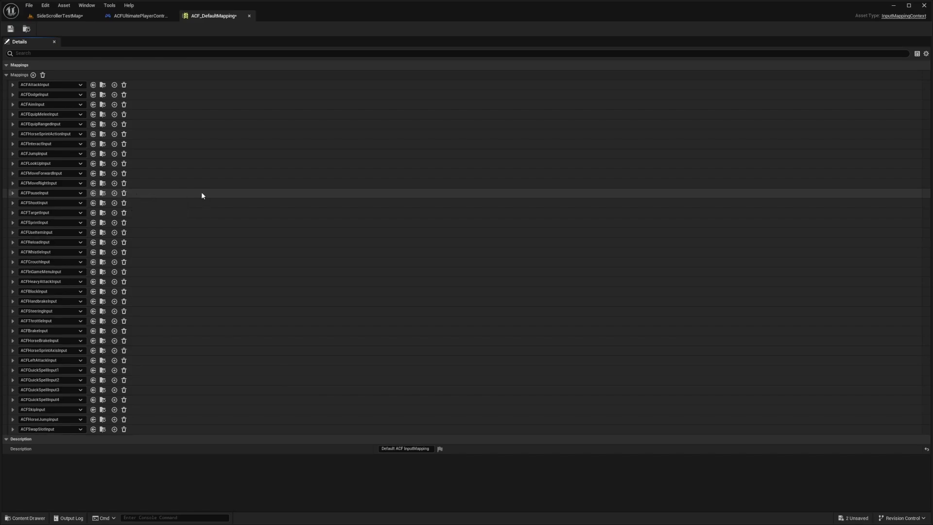
click(21, 165)
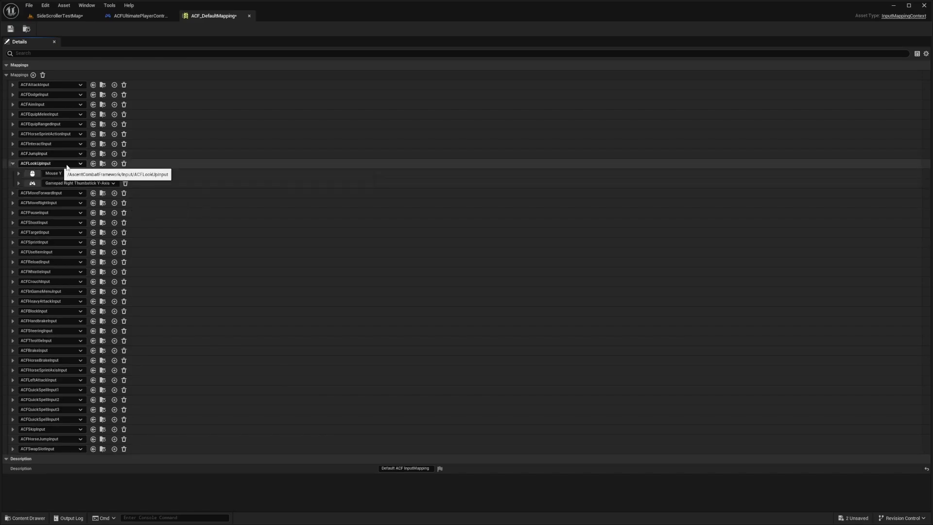
click(124, 164)
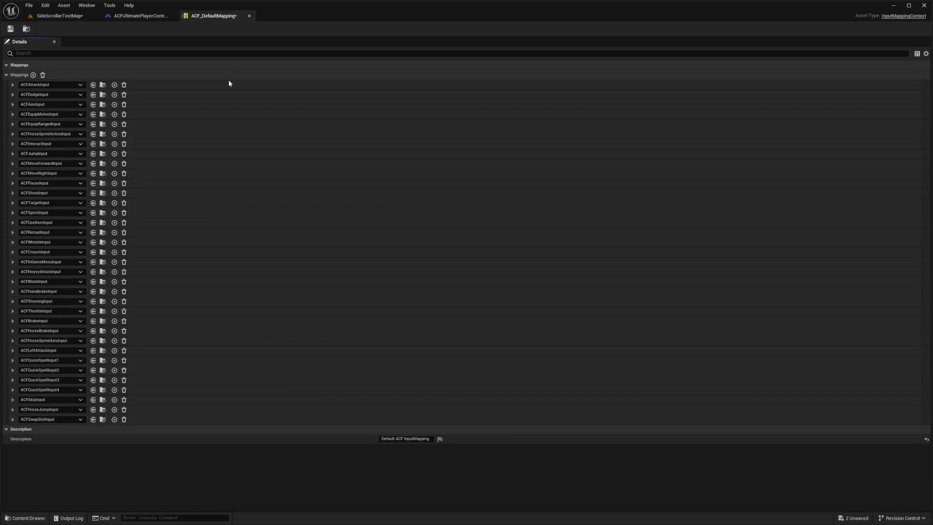
Step: Locate the level's default pawn class from its world settings and open the ACFUltimatePlayer_UE4 blueprint
click(56, 16)
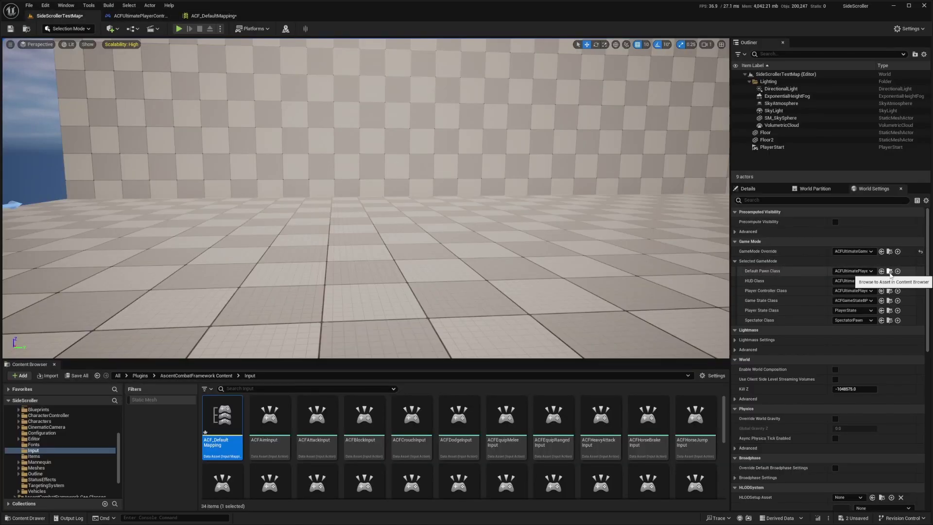
click(890, 272)
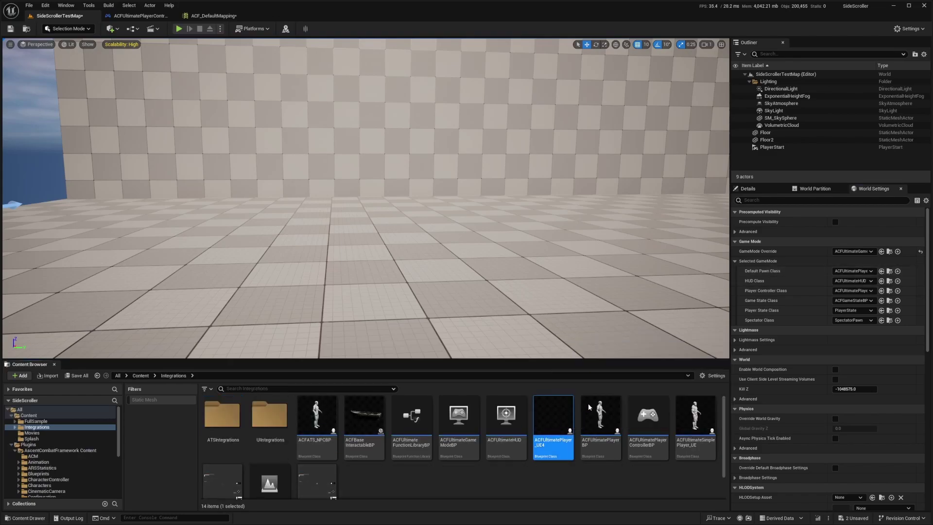
double_click(553, 423)
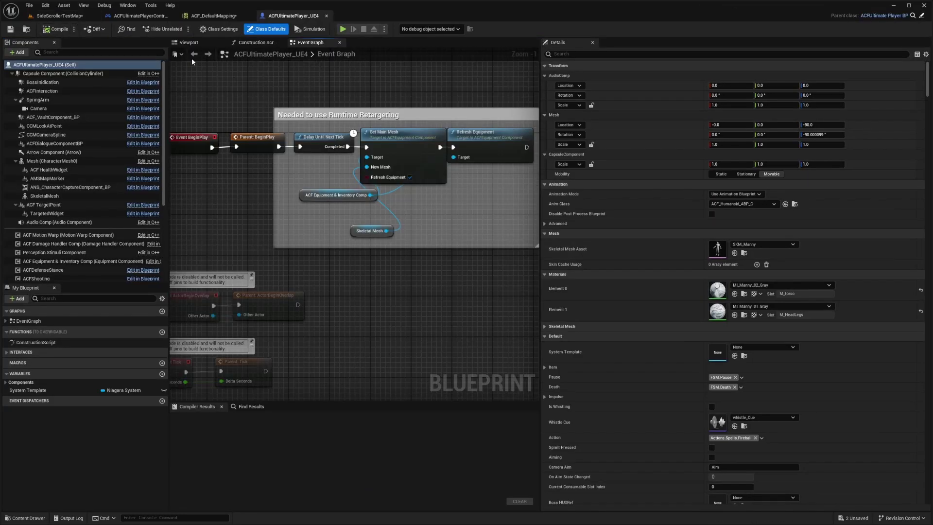
Step: Disable Use Pawn Control Rotation and Inherit Pitch, Yaw and Roll on the player blueprint's SpringArm, and compile it
click(233, 44)
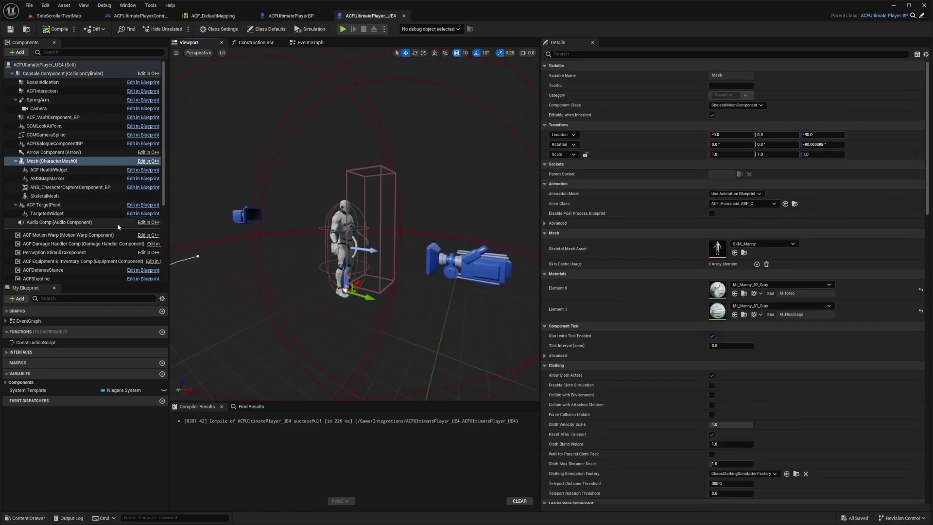
click(246, 216)
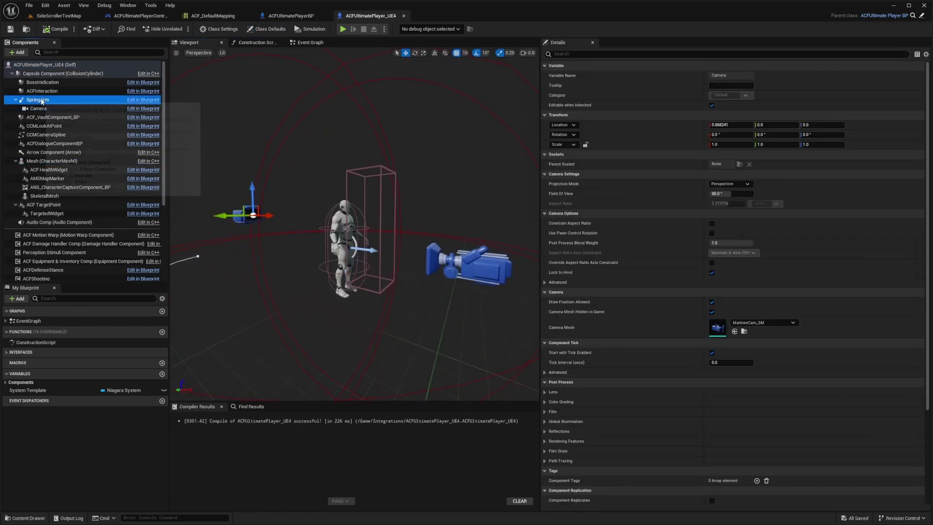
click(40, 101)
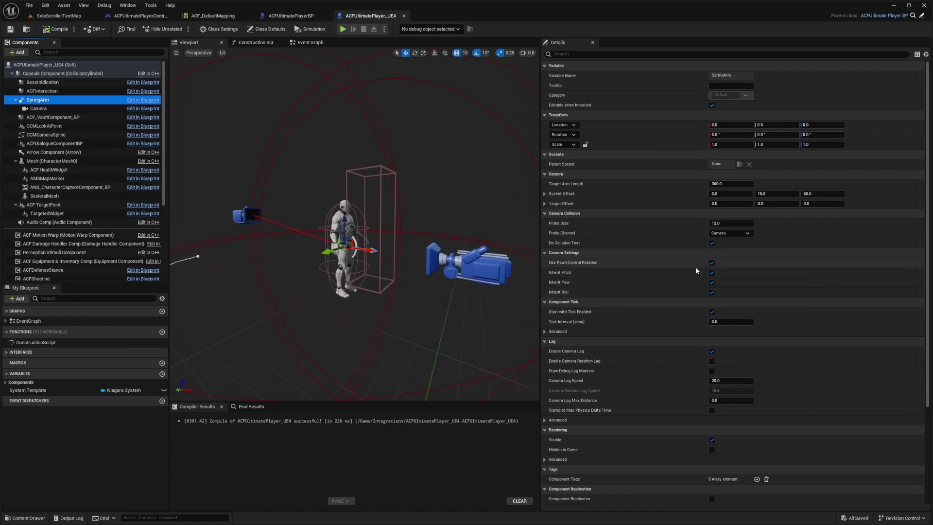
click(712, 263)
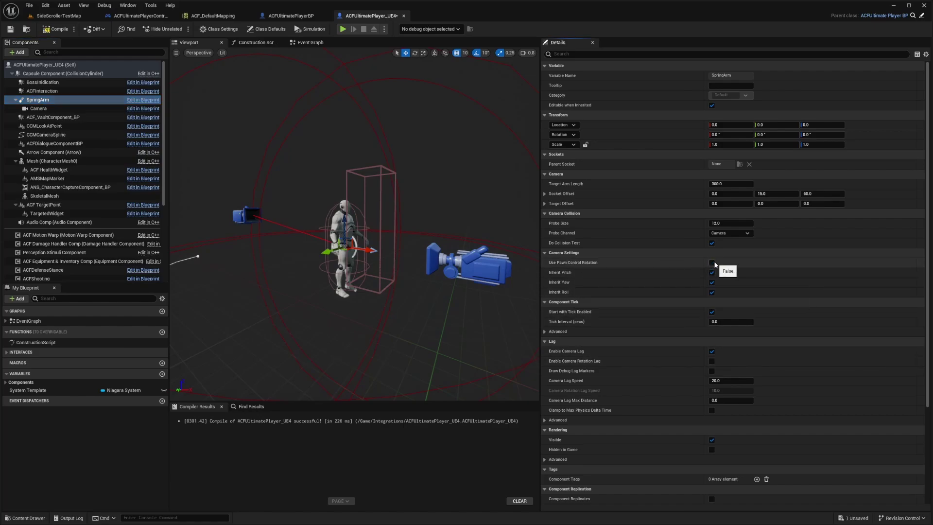
click(712, 274)
click(712, 293)
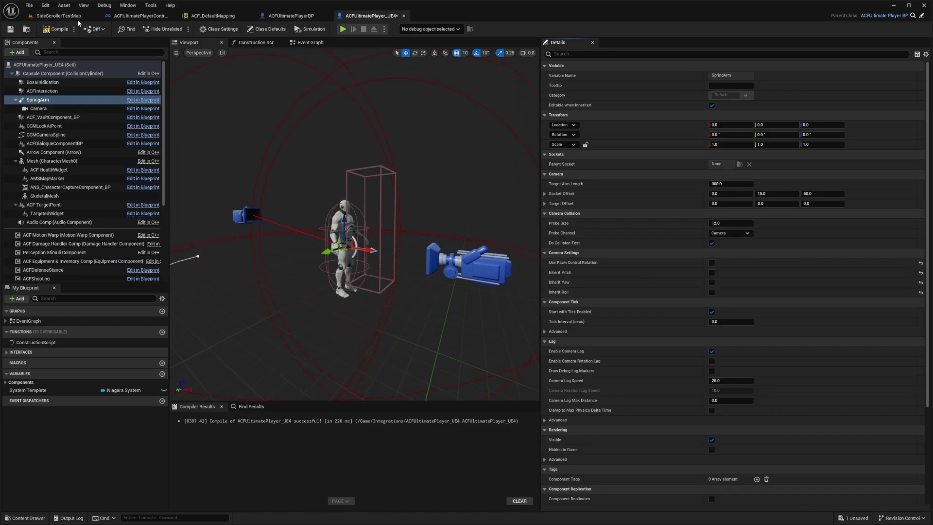
click(60, 29)
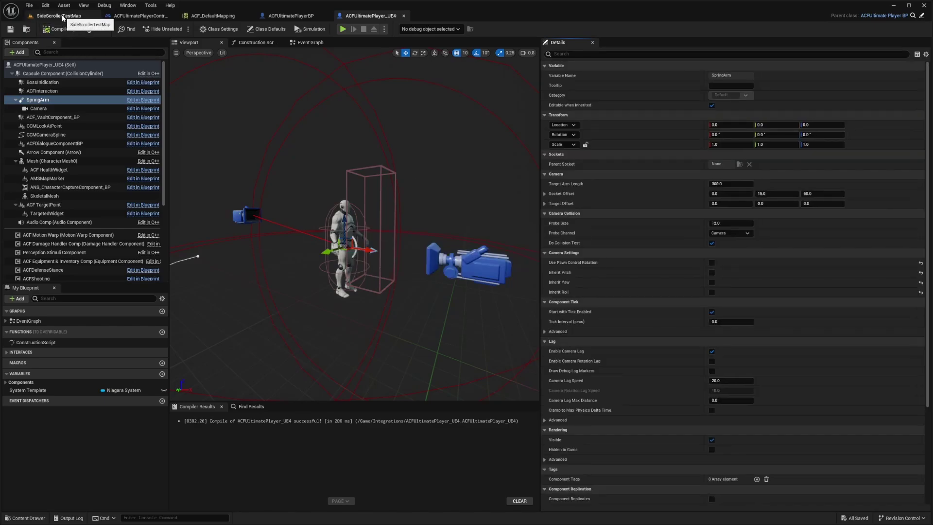
Step: Playtest SideScrollerTestMap, running the character in all directions to check that the camera keeps a fixed orientation
click(62, 16)
click(179, 29)
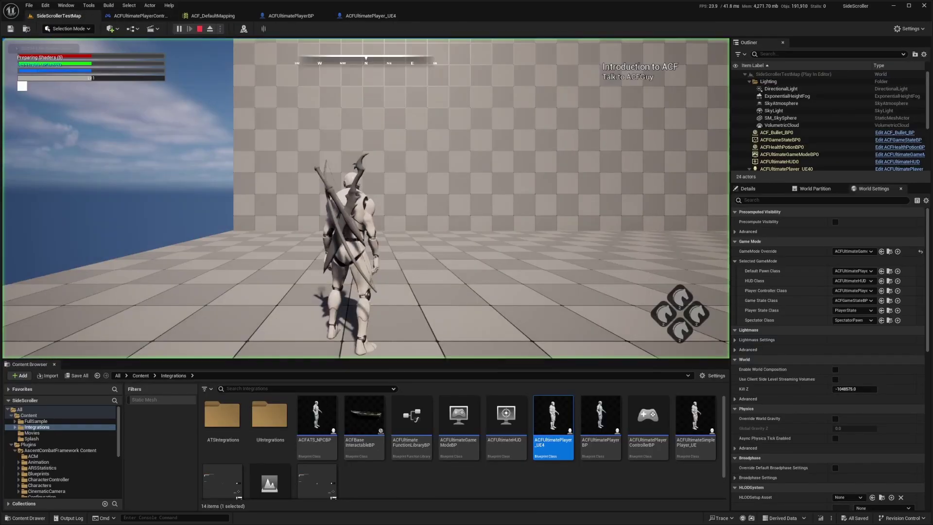
key(d)
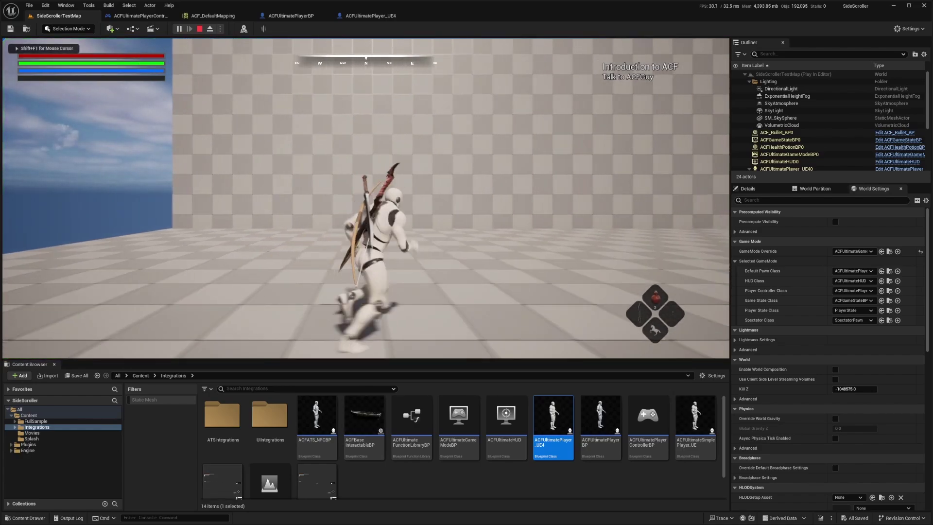
key(w)
key(a)
key(s)
key(d)
key(w)
key(d)
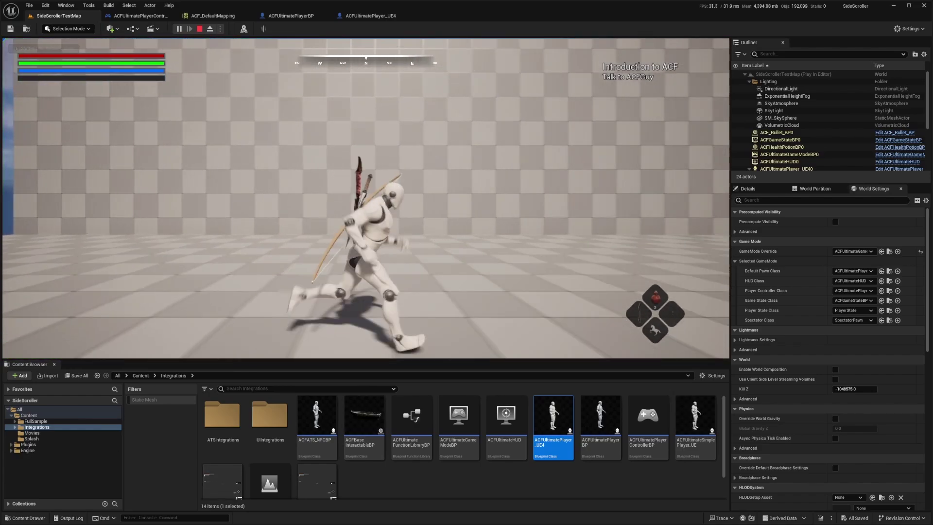
key(w)
key(a)
key(s)
key(a)
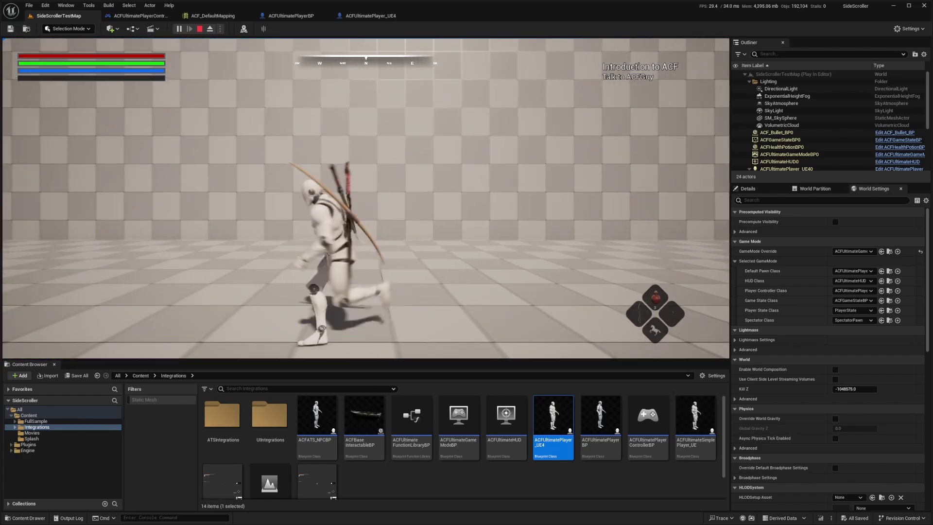
key(d)
key(a)
key(w)
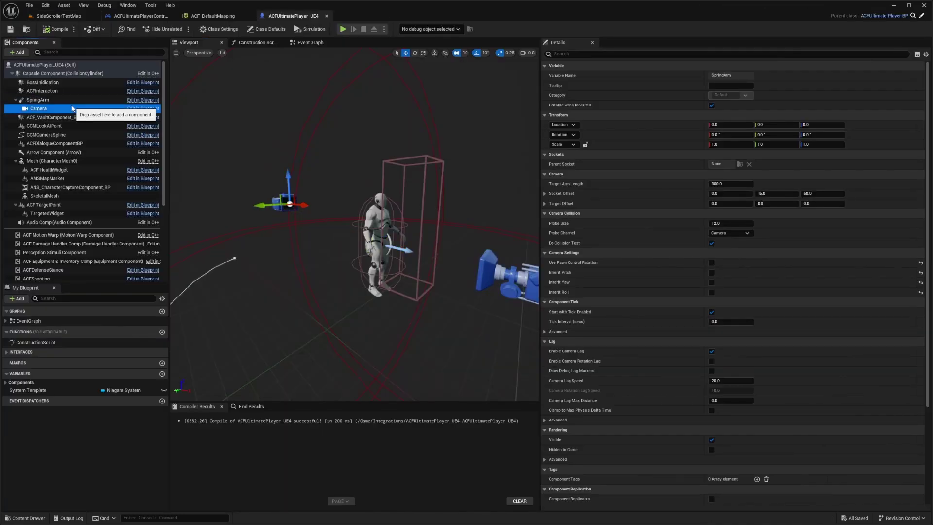
Step: Set the SpringArm's Target Arm Length to 600 in the player blueprint and inspect the camera's distance from the character
click(73, 100)
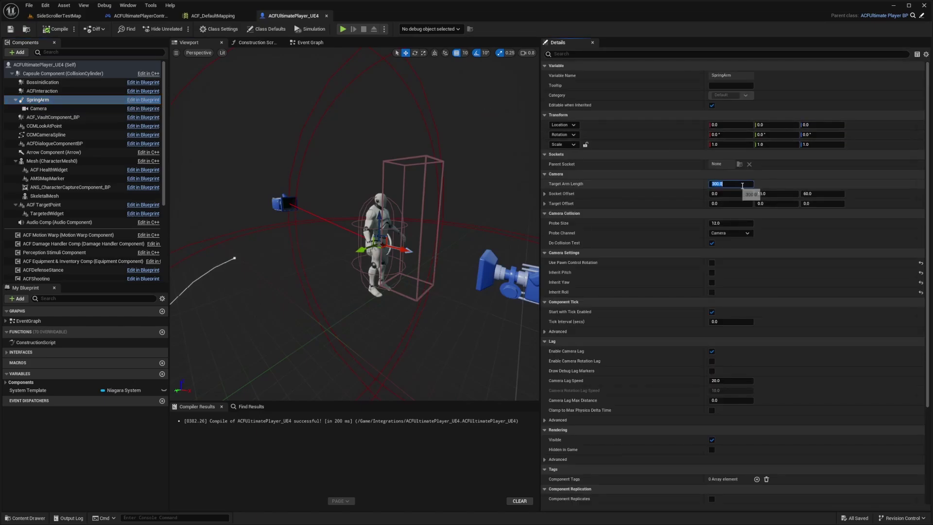
text(600)
key(Return)
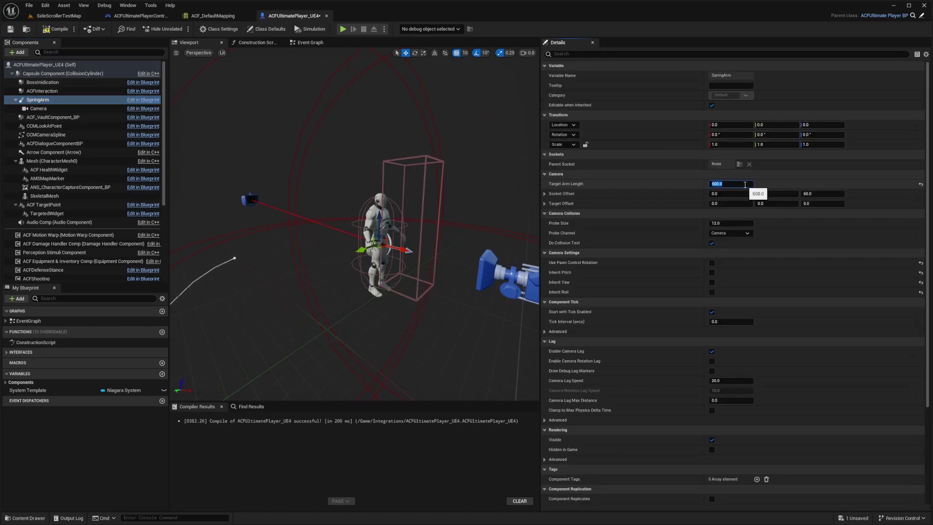
key(w)
right_drag(352, 146, 330, 132)
key(f)
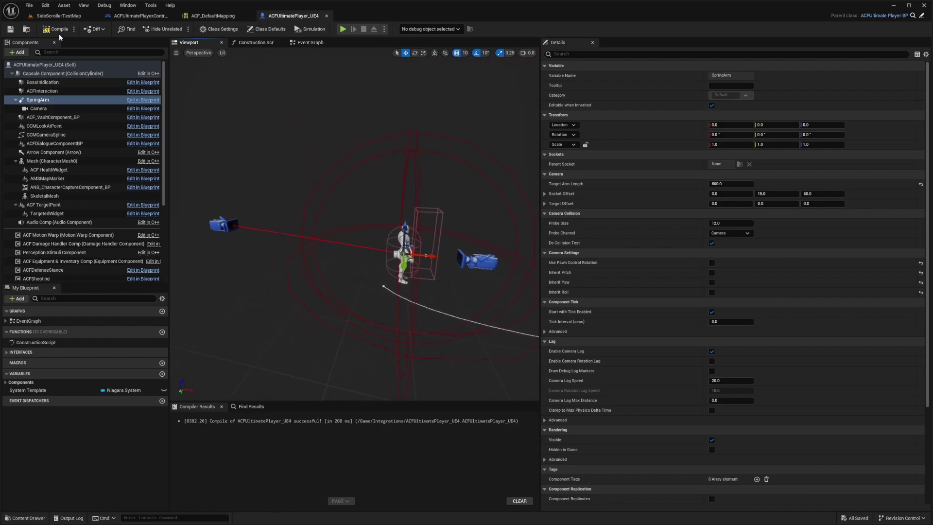
Step: Playtest SideScrollerTestMap in full screen, running sideways and attacking with the swords to check the side-scroller view
click(58, 15)
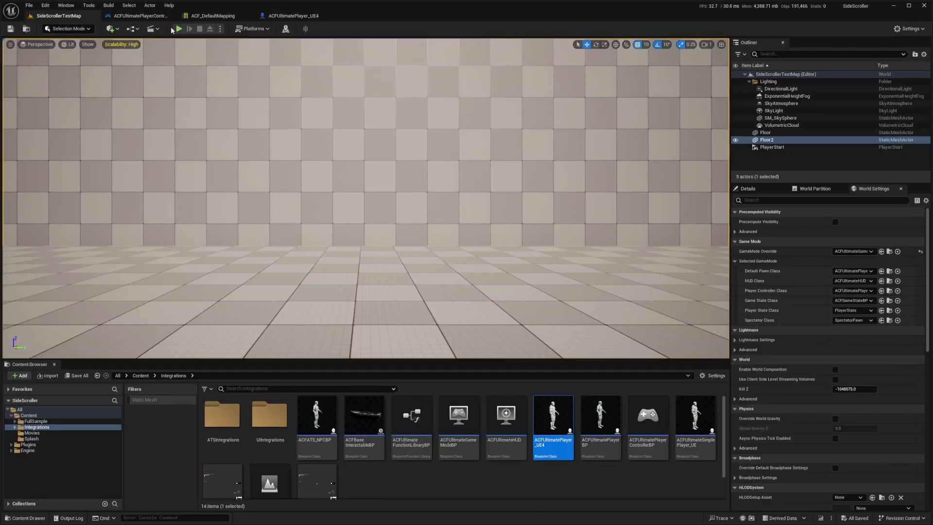
key(F11)
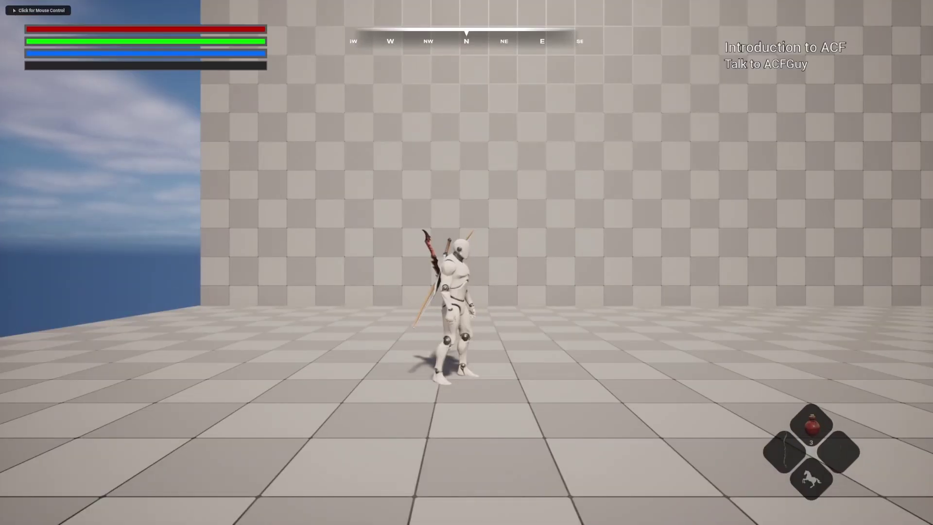
key(d)
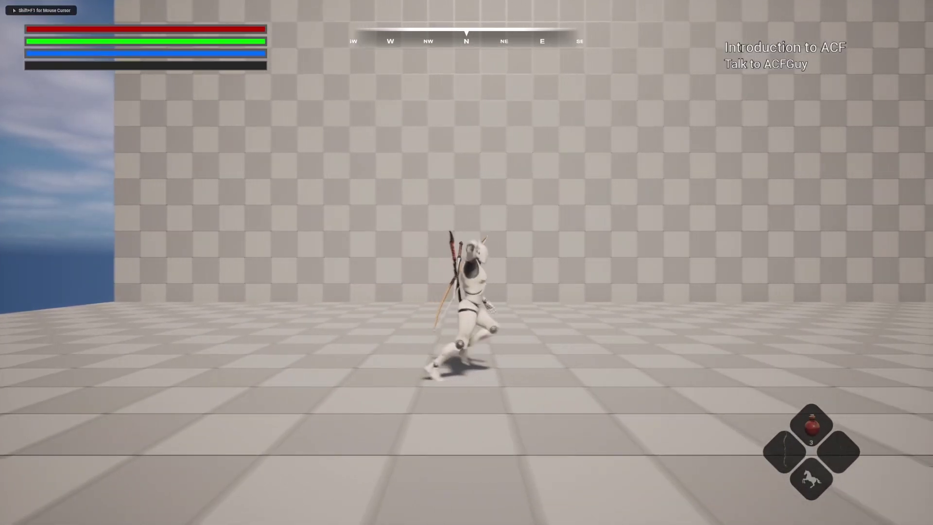
click(467, 262)
click(466, 262)
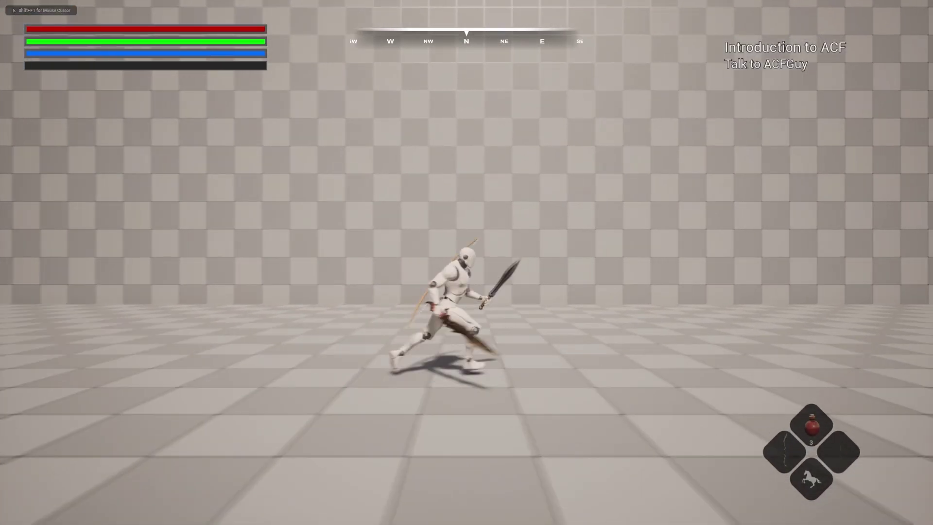
click(467, 263)
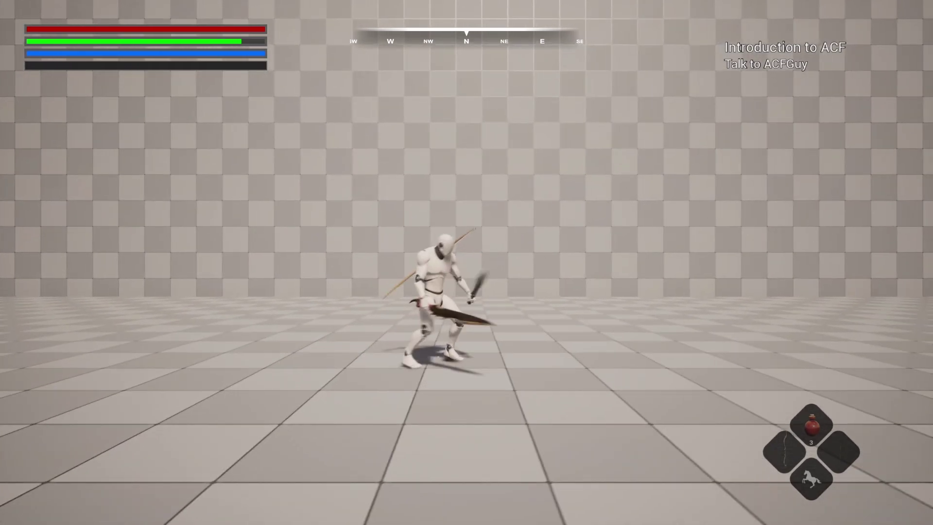
key(d)
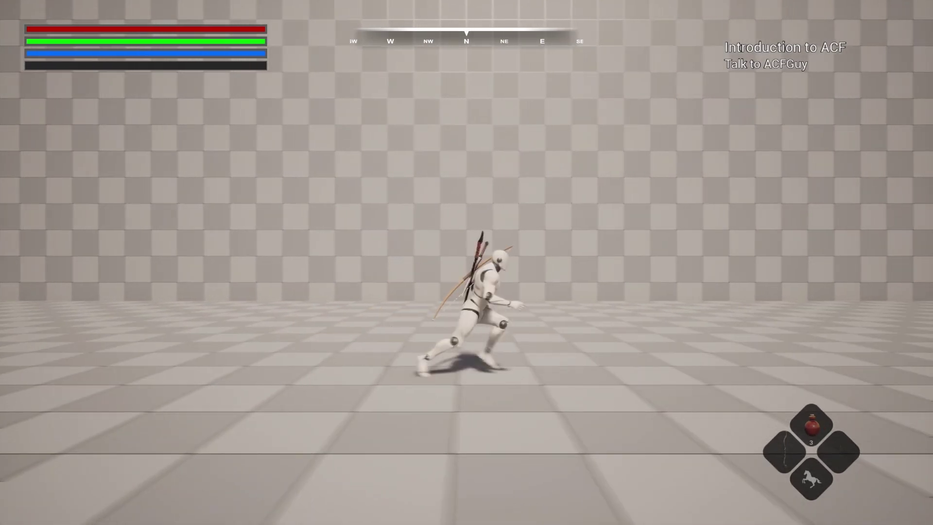
click(467, 262)
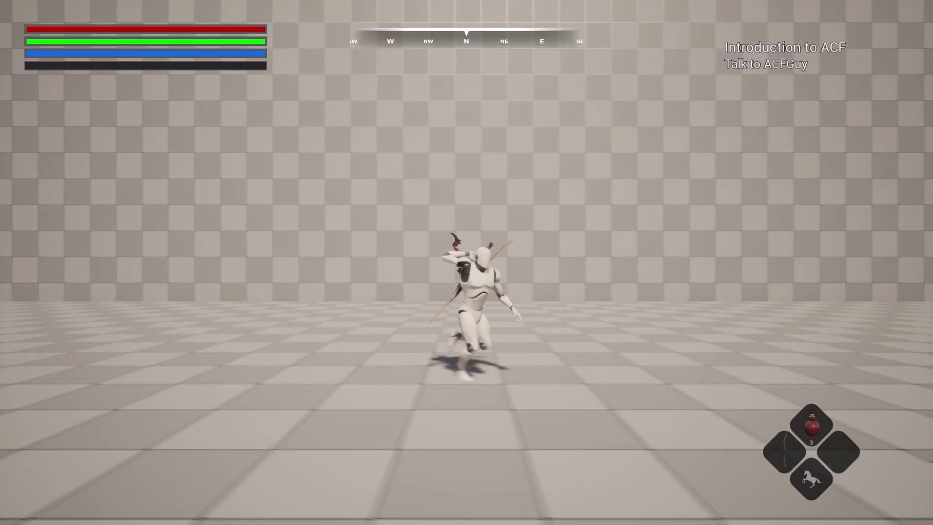
key(a)
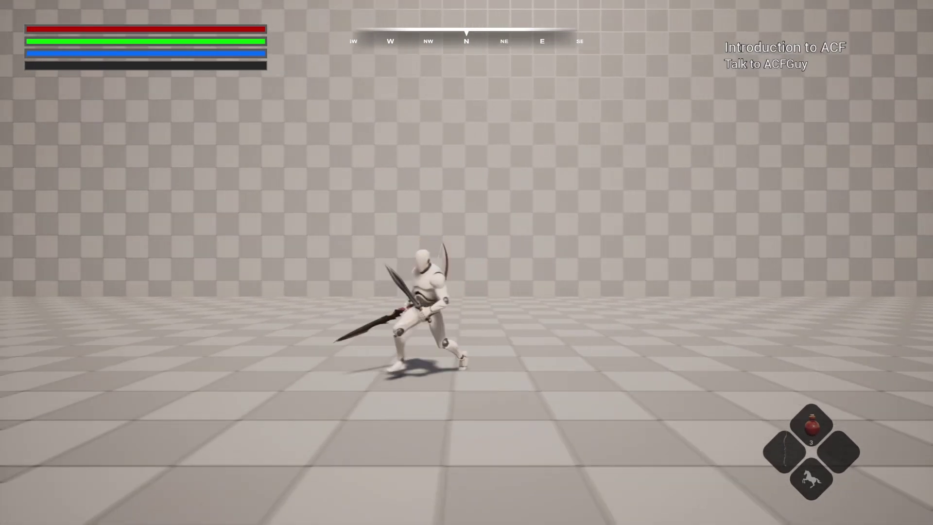
Step: Test the character's sideways and depth movement along with a jump in the running full-screen playtest
key(d)
key(w)
key(s)
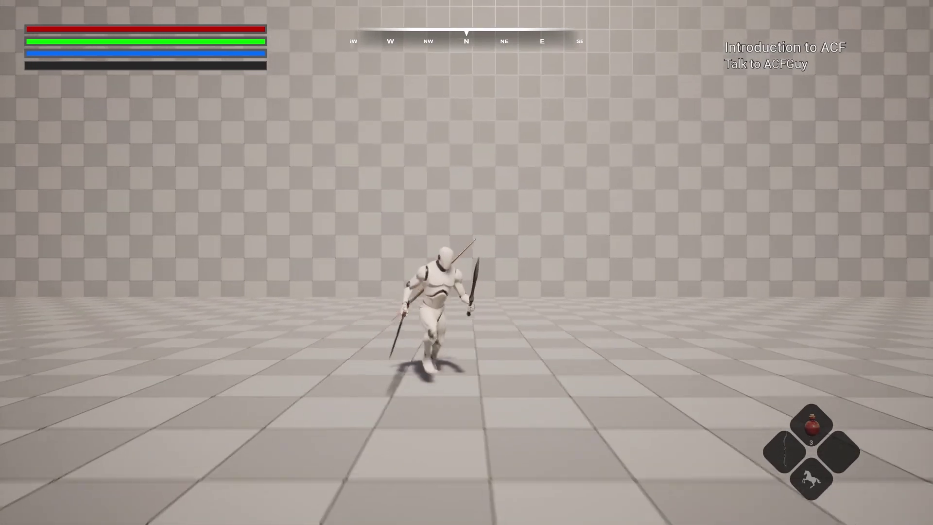
key(d)
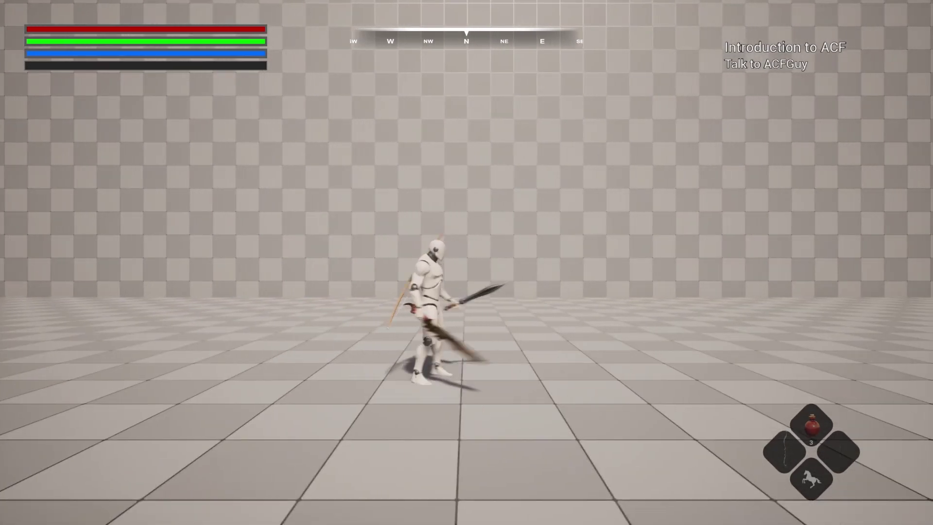
key(w)
key(s)
key(d)
key(space)
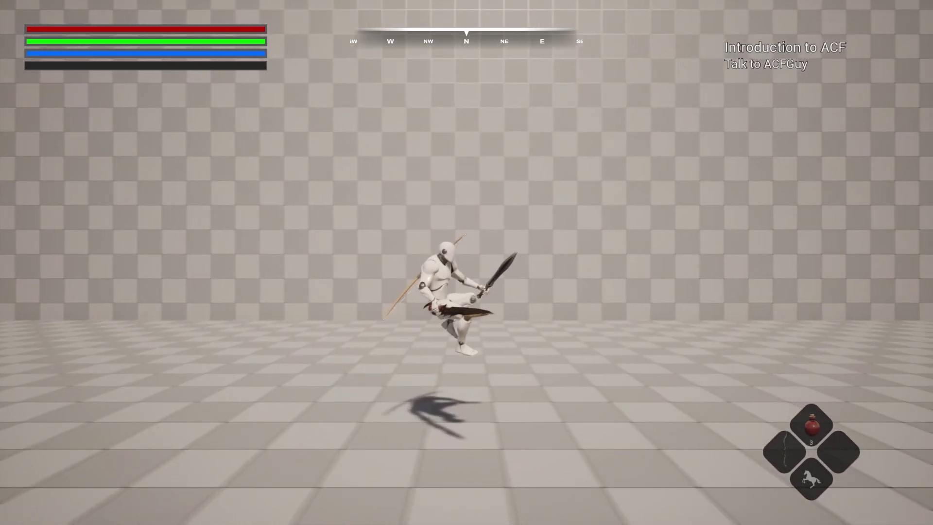
key(s)
key(d)
key(s)
key(a)
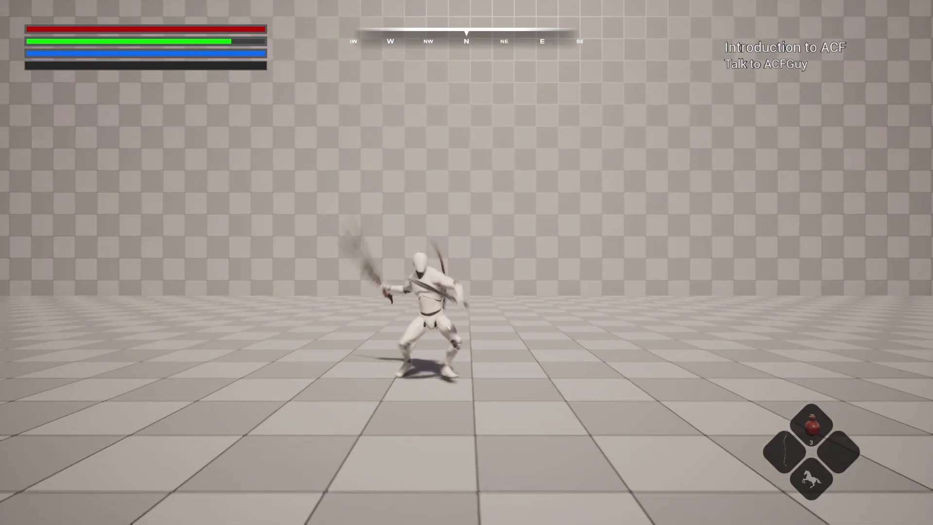
key(a)
key(d)
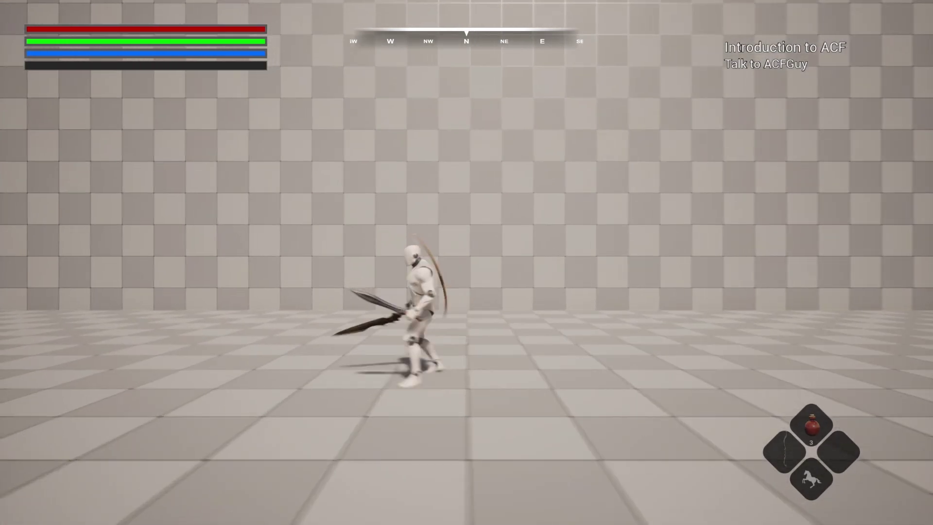
key(w)
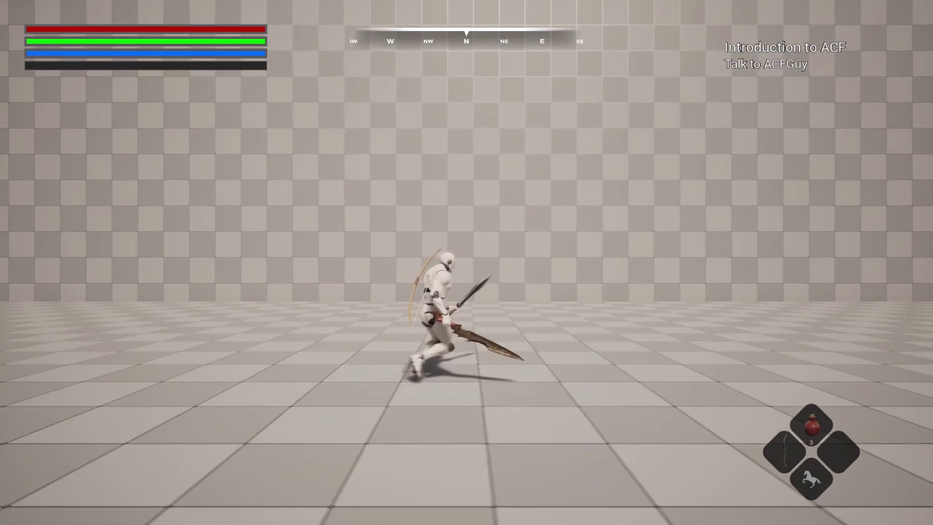
key(d)
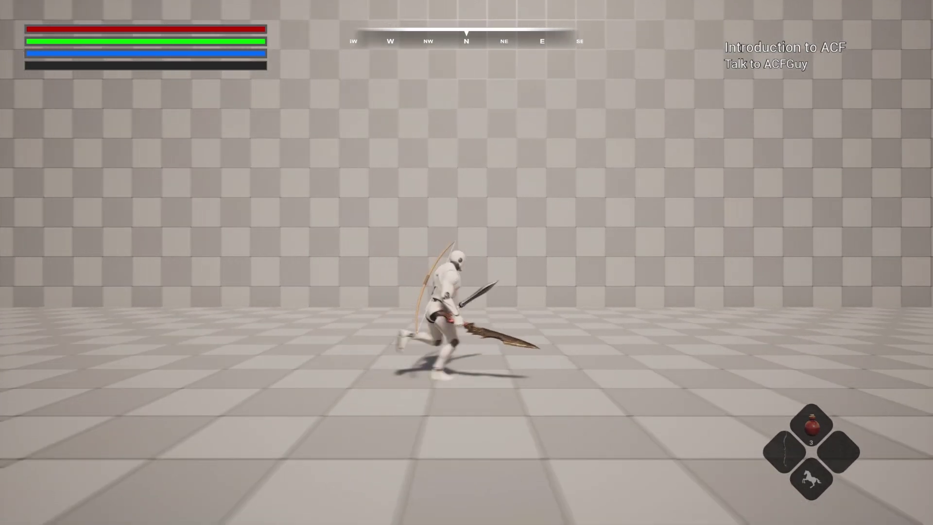
key(w)
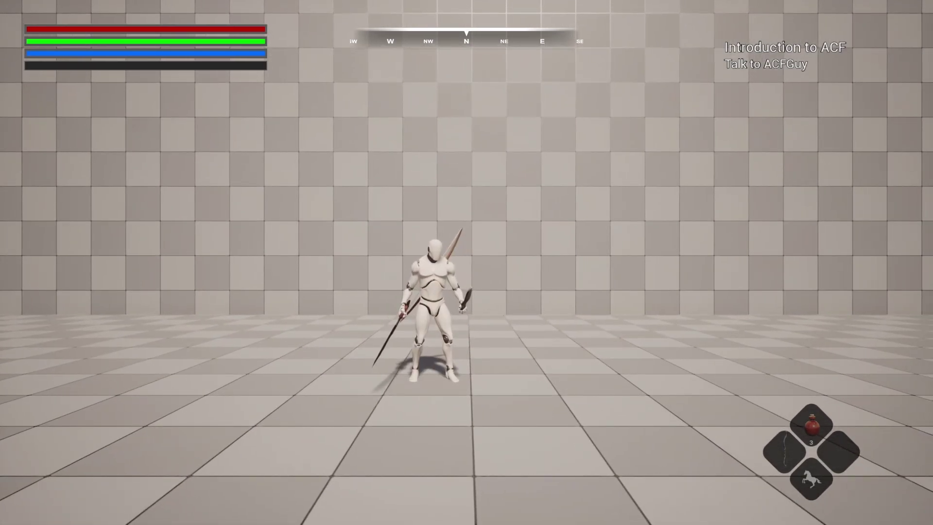